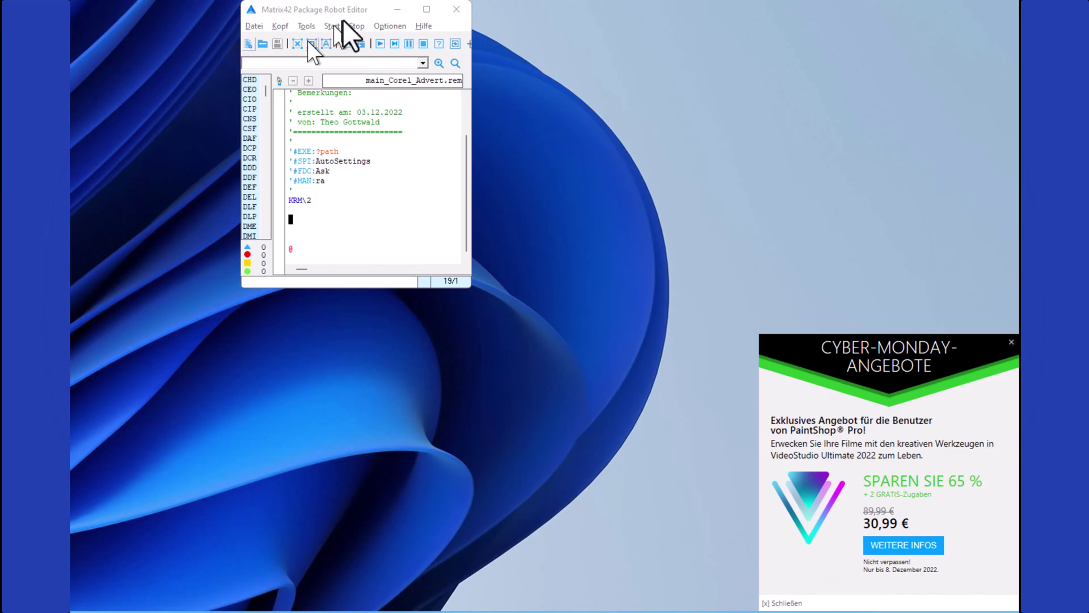
# Drag the main_Corel_Advert.rem editor window into the top-left corner of the screen
pyautogui.moveTo(346, 9); pyautogui.dragTo(192, 20)
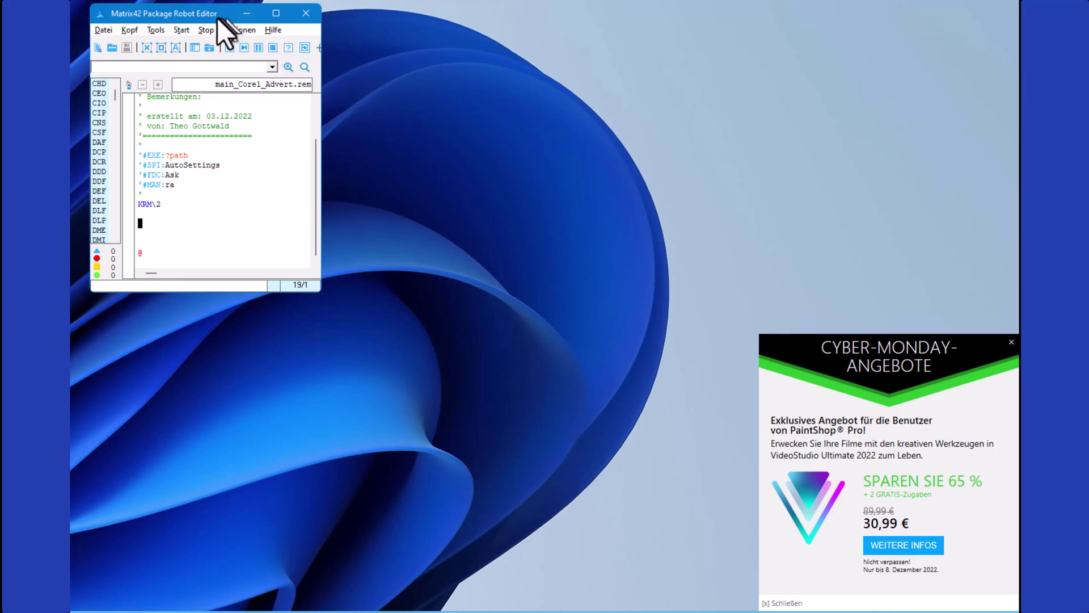
pyautogui.moveTo(188, 15); pyautogui.dragTo(151, 13)
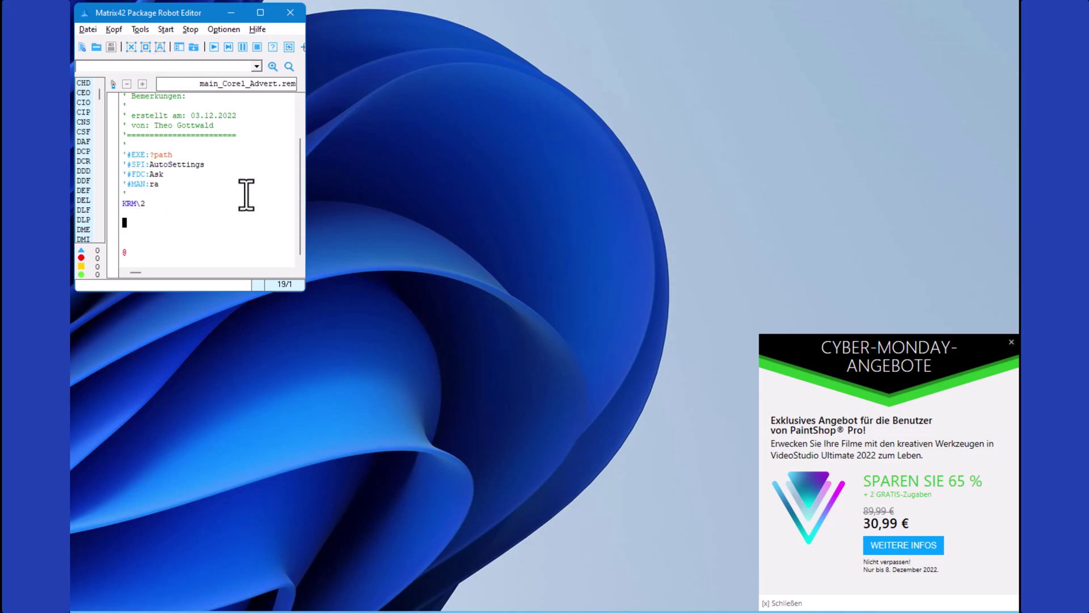
# Open the Windows Analyzer and enlarge it taller and wider to show more rows
pyautogui.click(160, 49)
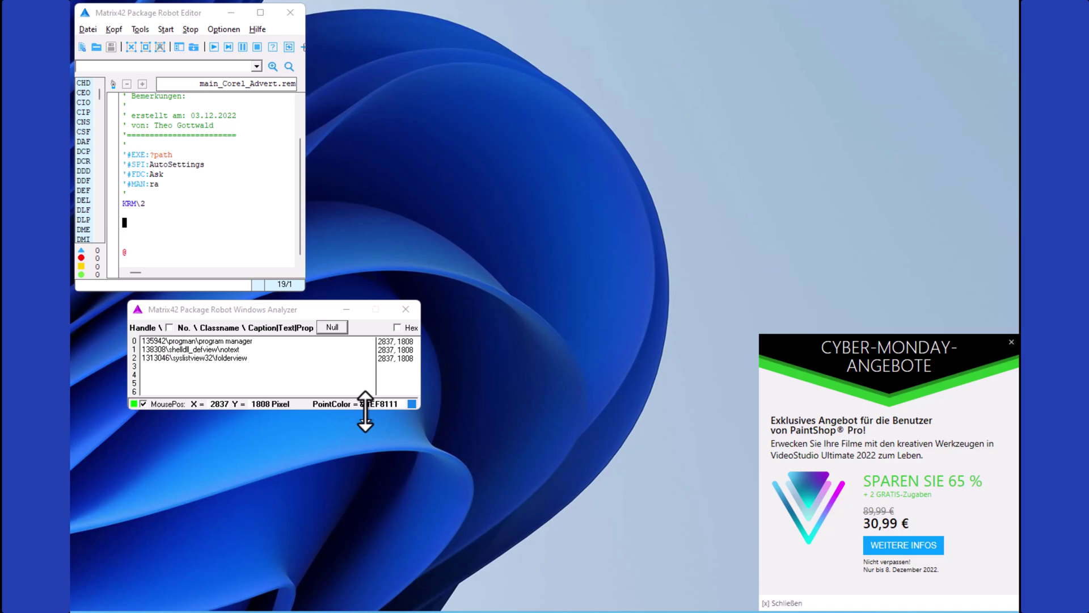
pyautogui.moveTo(365, 411); pyautogui.dragTo(364, 460)
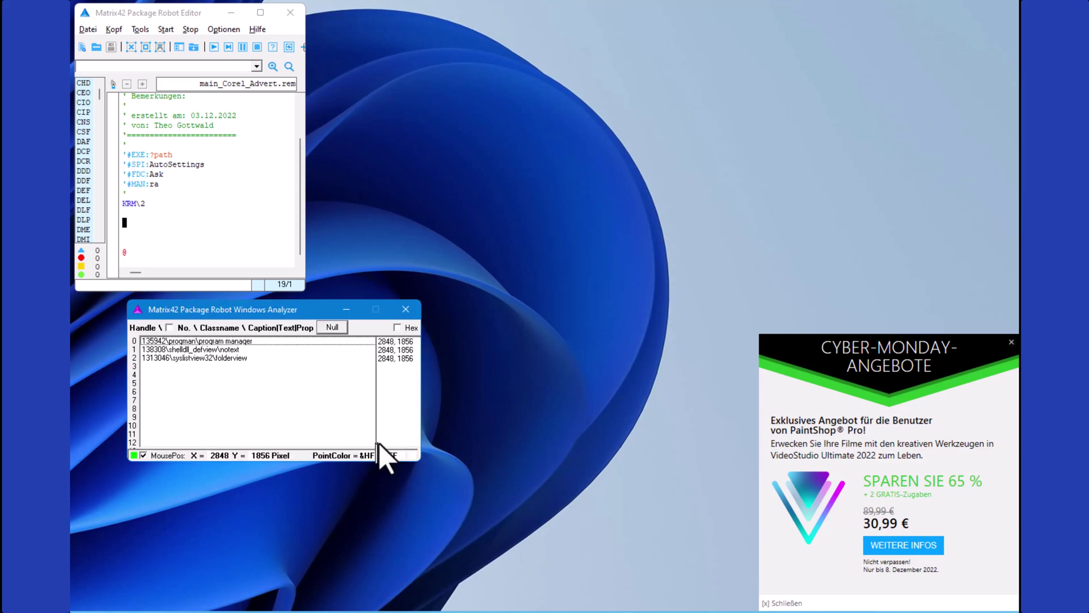
pyautogui.moveTo(420, 430); pyautogui.dragTo(562, 444)
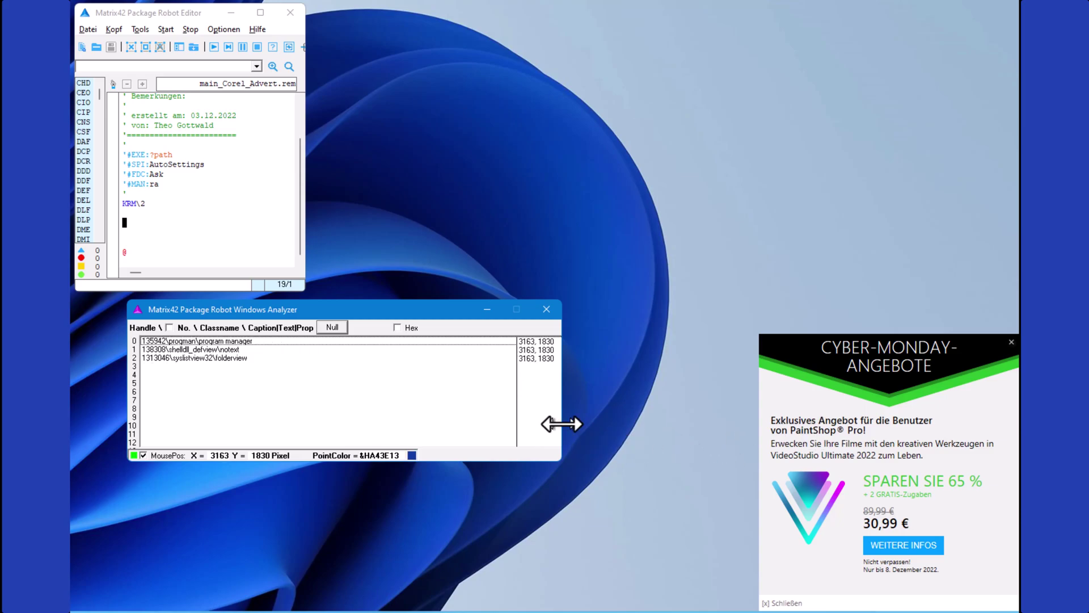
pyautogui.moveTo(560, 423); pyautogui.dragTo(654, 431)
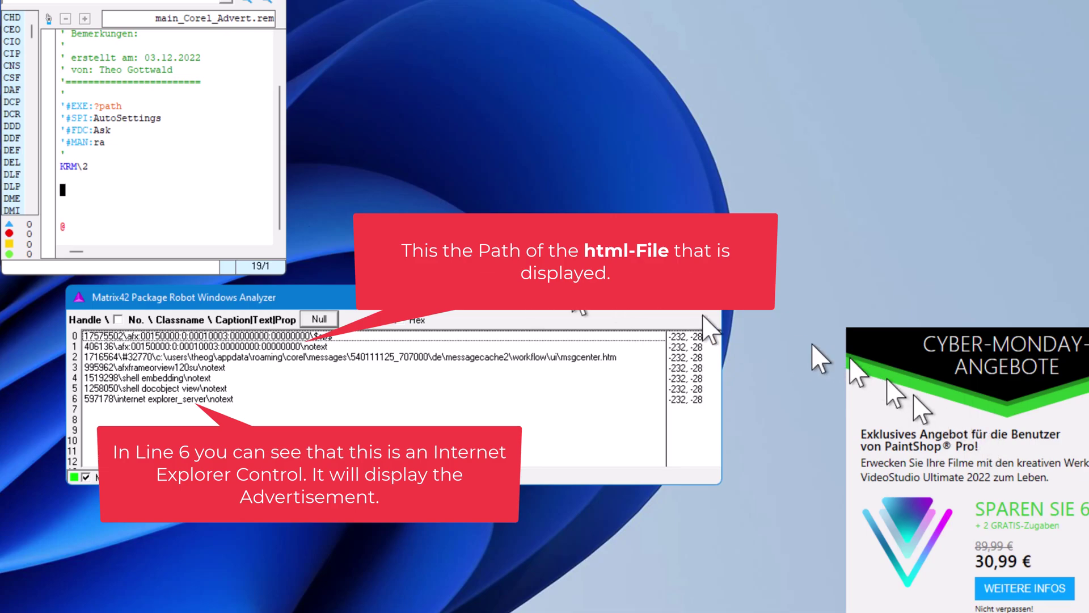
# Capture the advert popup in the analyzer and insert its generated STW, SPC and AFO lines
pyautogui.click(937, 421)
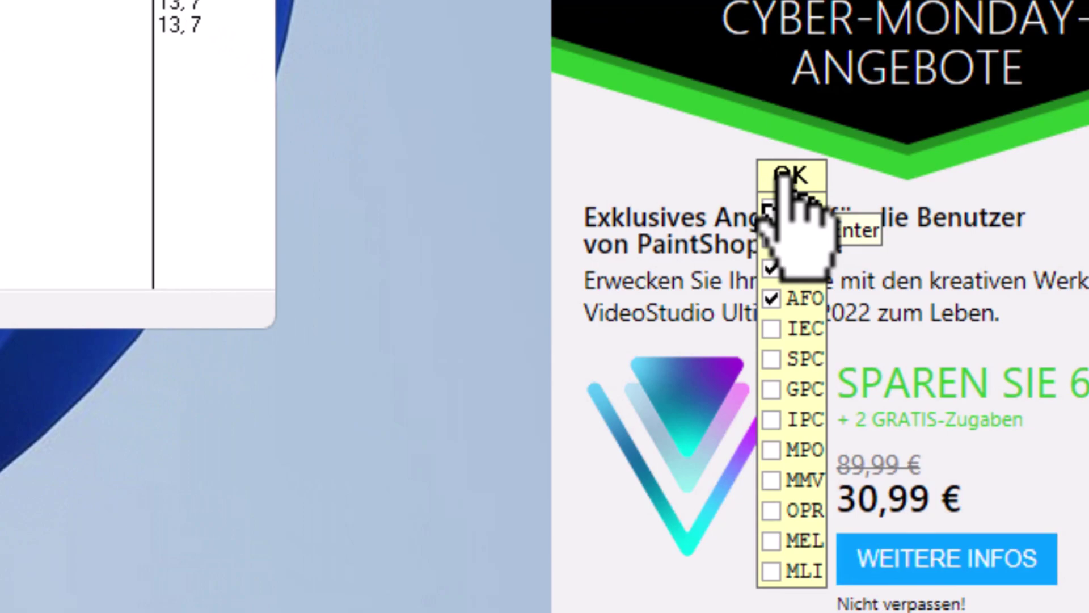
pyautogui.click(791, 174)
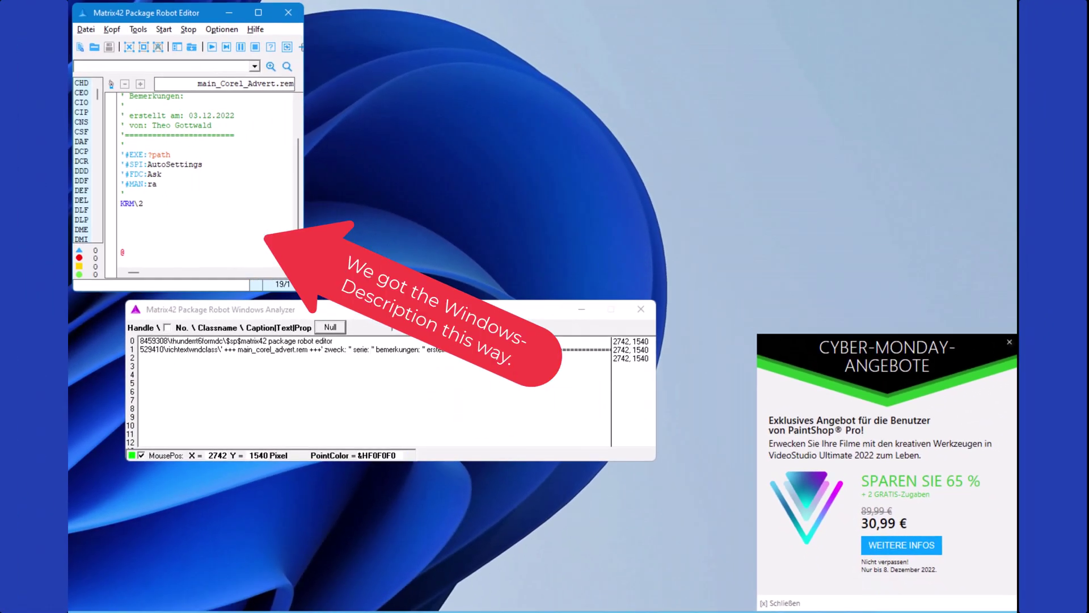
pyautogui.click(253, 321)
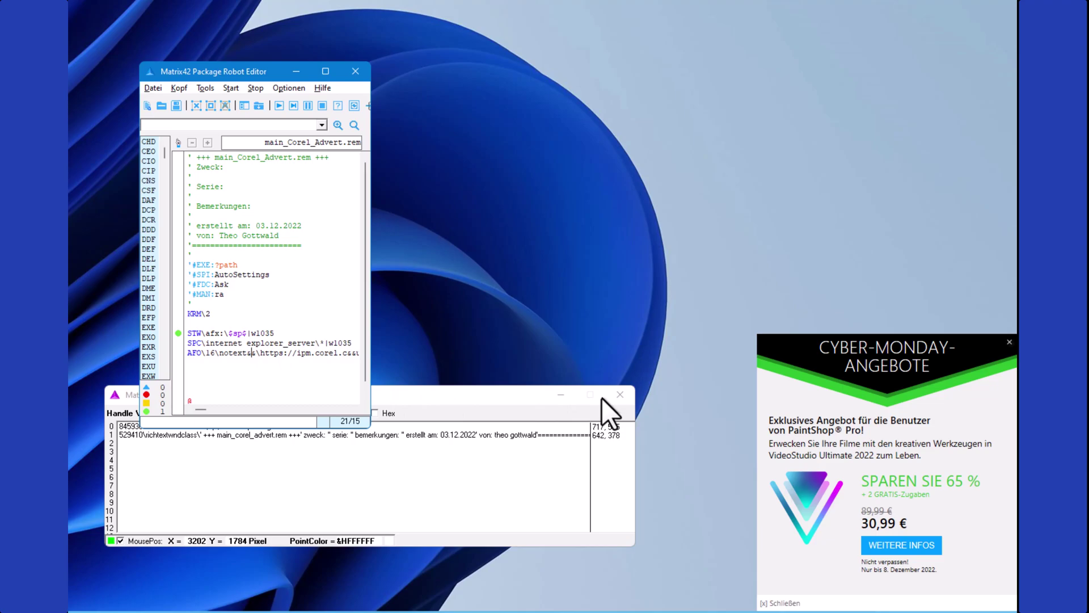
# Delete the AFO line from the script
pyautogui.press('Home')
pyautogui.hotkey('shift', 'End')
pyautogui.press('Delete')
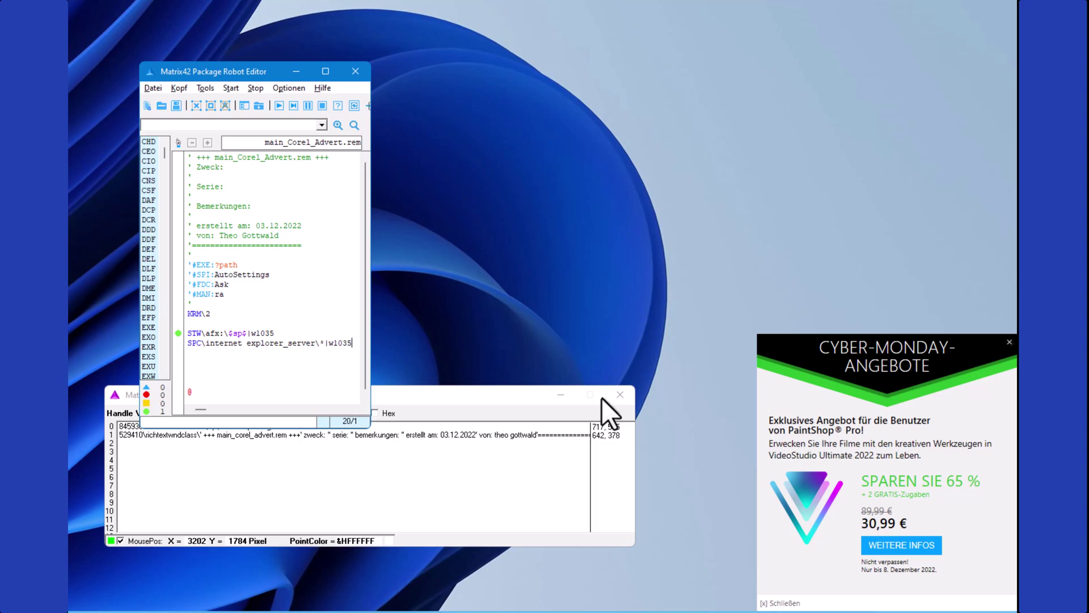
# Move the cursor to the empty line below the SPC line
pyautogui.press('Home')
pyautogui.press('End')
pyautogui.press('Up')
pyautogui.press('Down')
pyautogui.write('MMV')
pyautogui.write('\\')
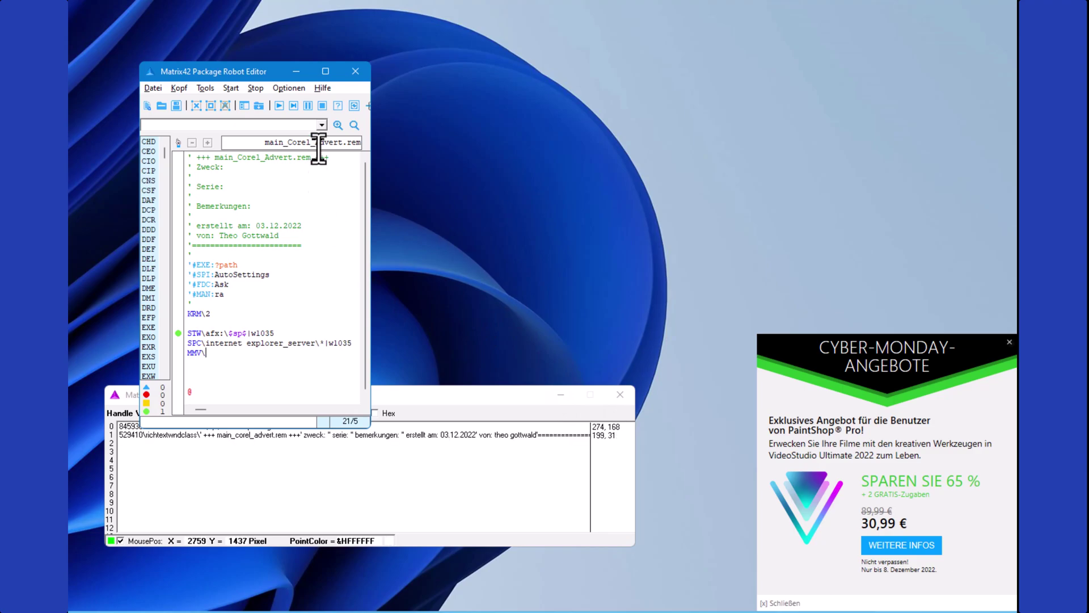
# Test-run the script from the toolbar, then select the MMV\ line
pyautogui.click(275, 106)
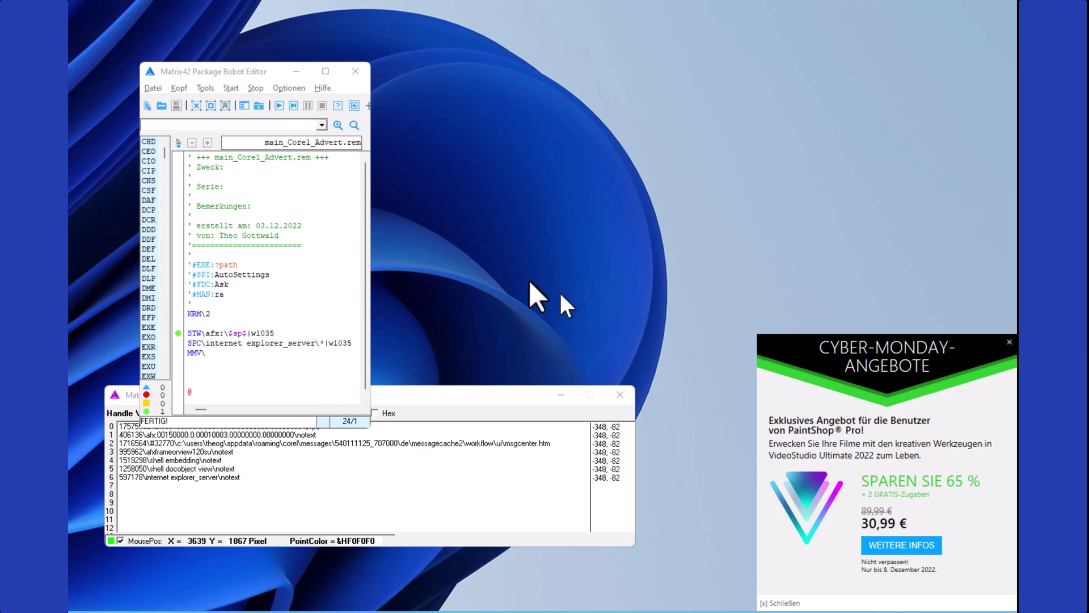
pyautogui.click(221, 354)
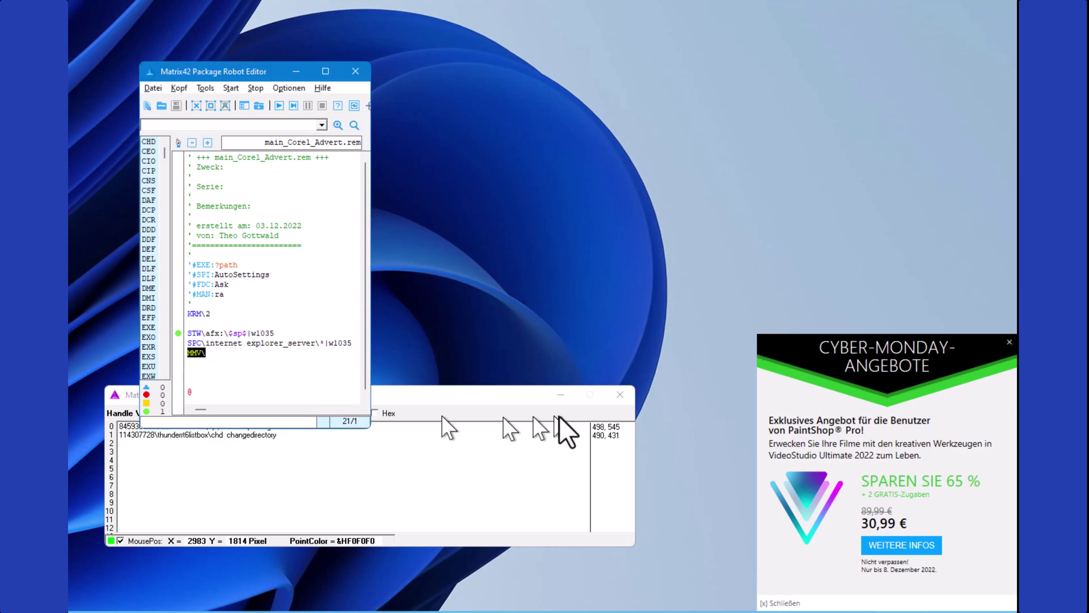
pyautogui.write('G')
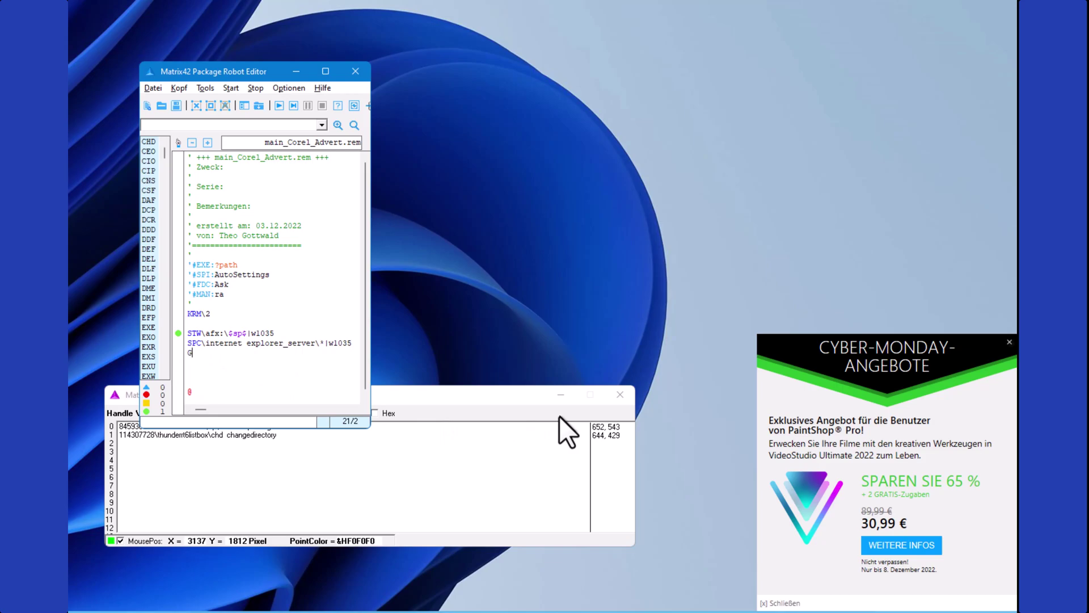
pyautogui.write('WF\\')
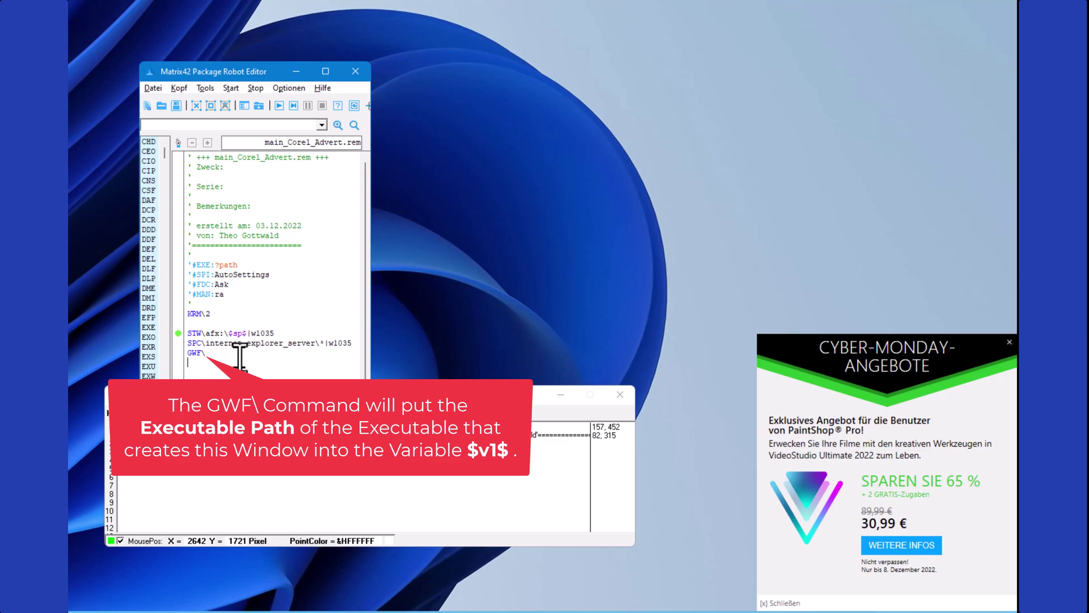
pyautogui.write('CTC')
pyautogui.write('\\')
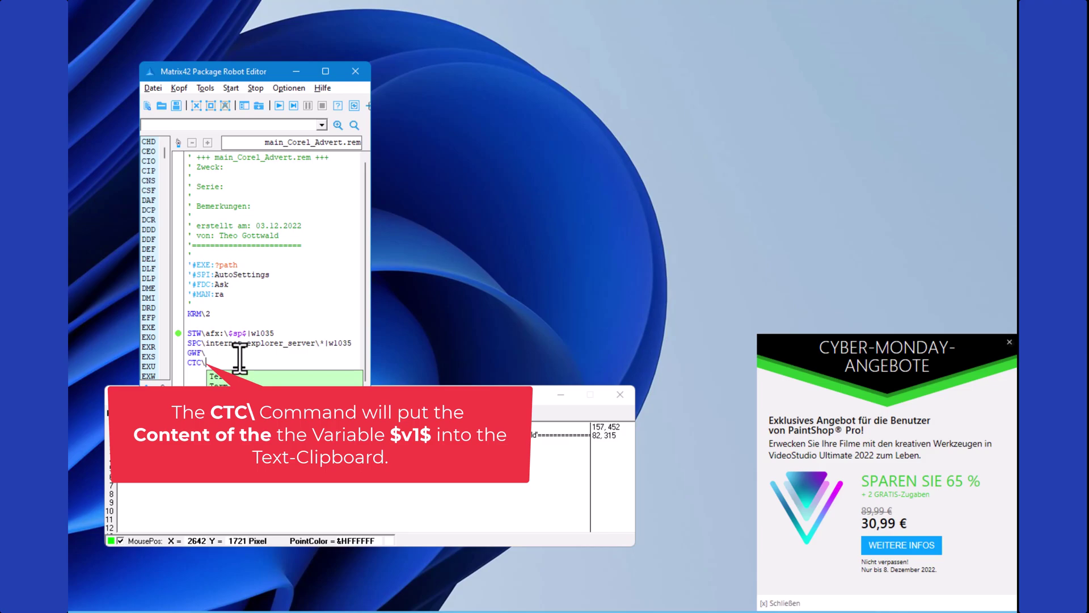
pyautogui.write('$$')
pyautogui.write('v1$')
# Finish the CTC\$v1$ line and start a new line below it
pyautogui.press('Return')
pyautogui.click(279, 106)
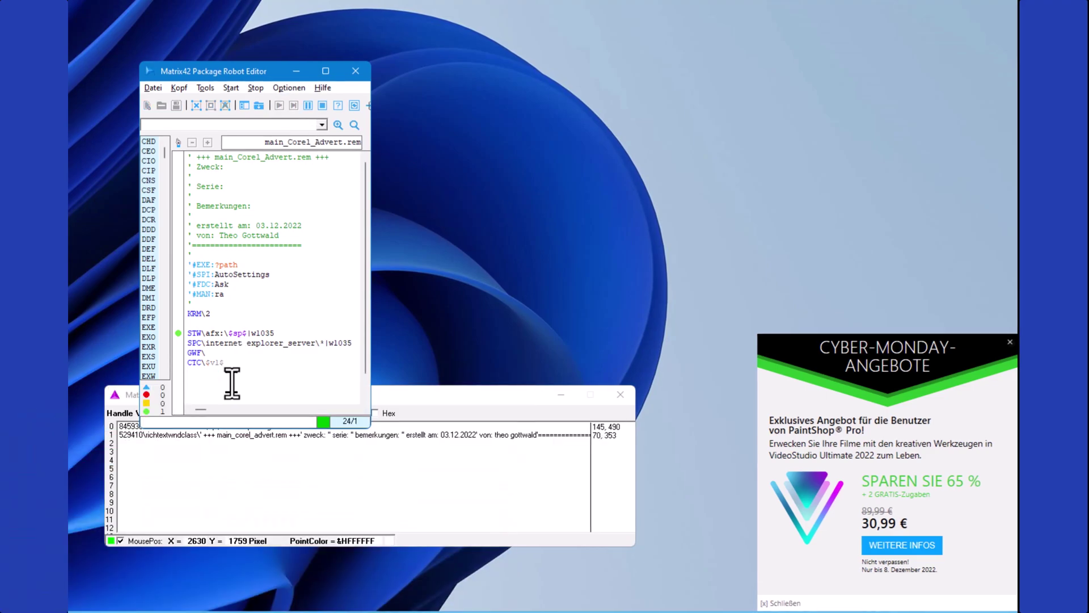
pyautogui.press('Return')
pyautogui.press('Return')
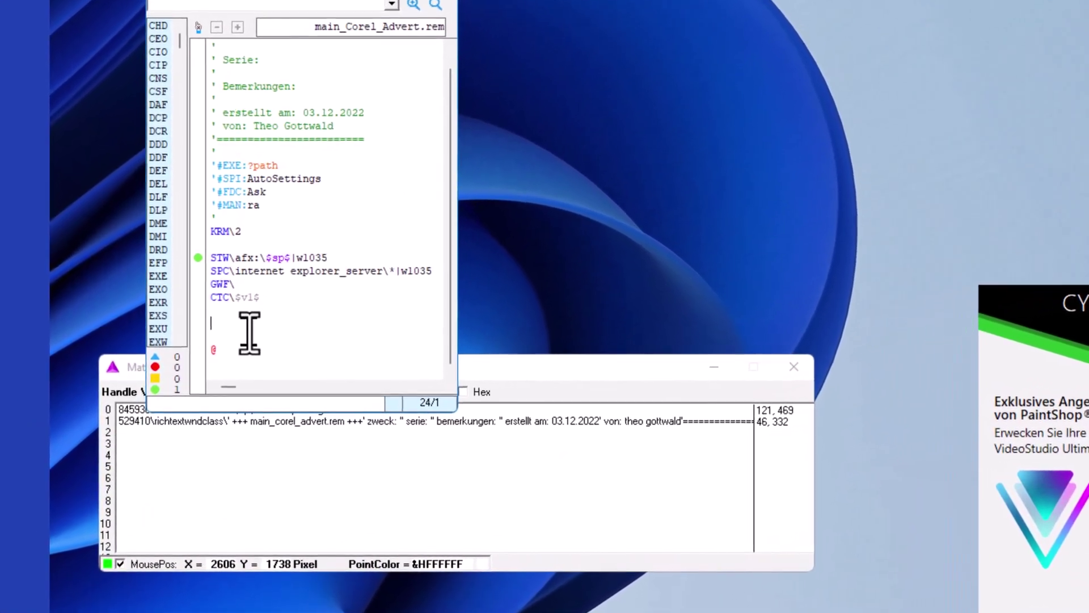
pyautogui.press('Up')
pyautogui.press('Up')
pyautogui.press('Up')
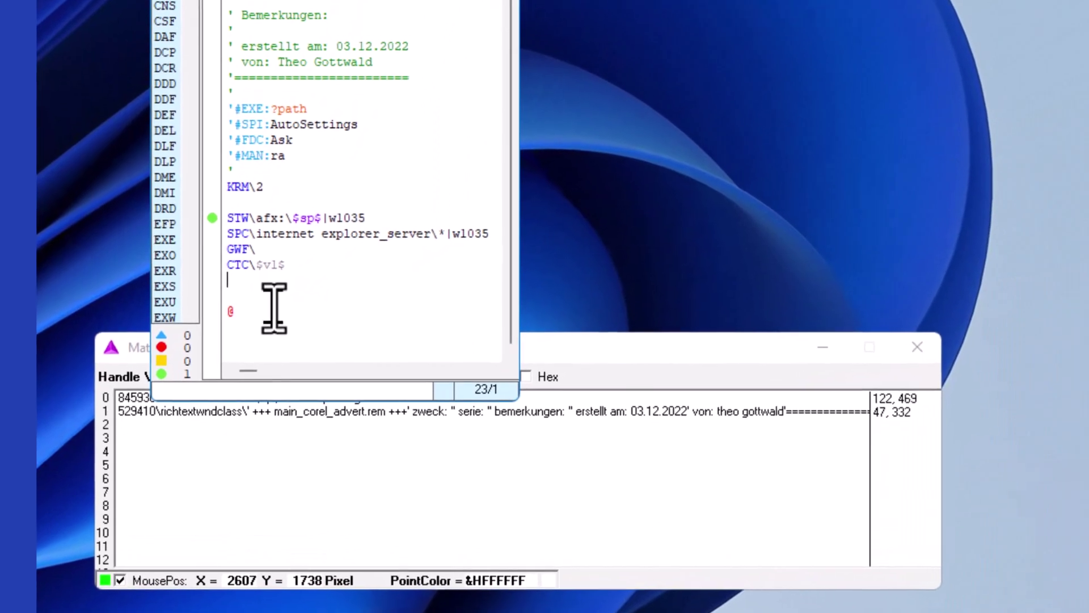
pyautogui.press('Down')
pyautogui.press('Down')
pyautogui.press('Down')
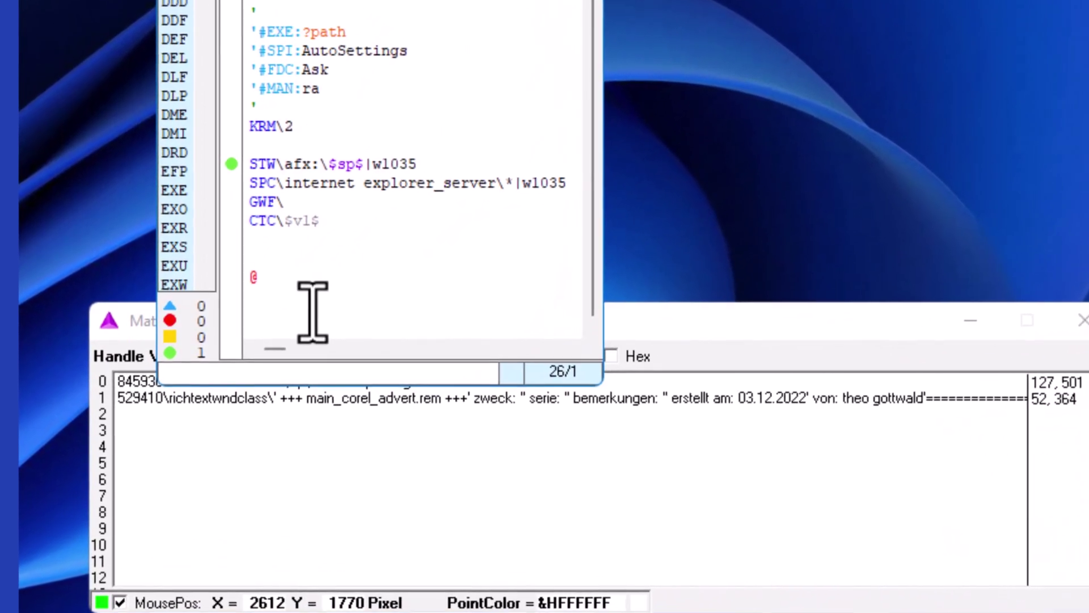
pyautogui.write('c:\\program files (x86)\\corel\\cuh\\v2\\cuh.exe')
pyautogui.press('Home')
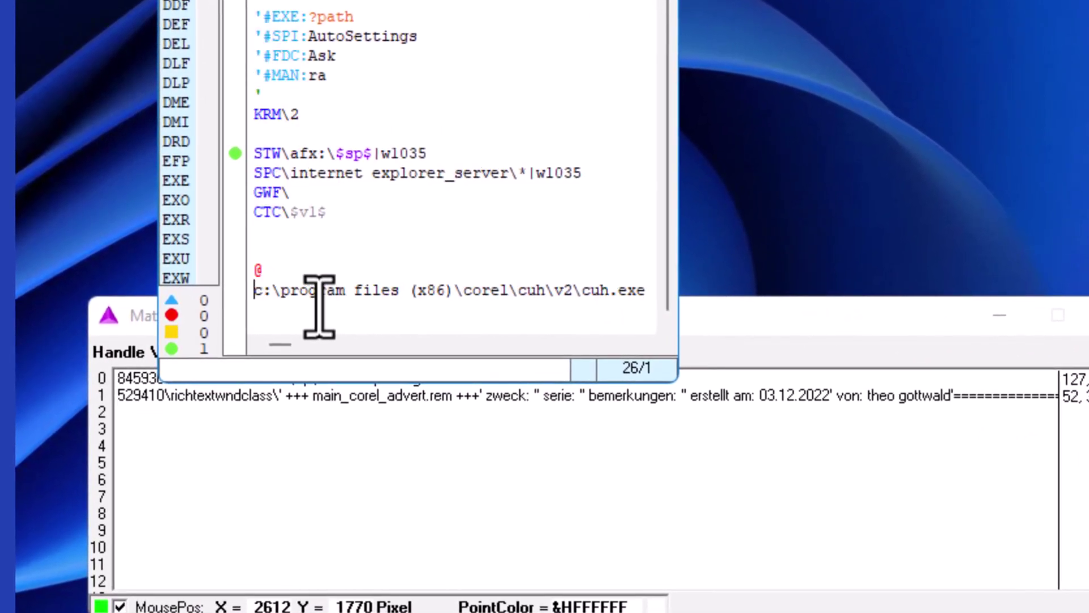
pyautogui.press('Up')
pyautogui.press('Up')
pyautogui.press('Up')
pyautogui.press('Up')
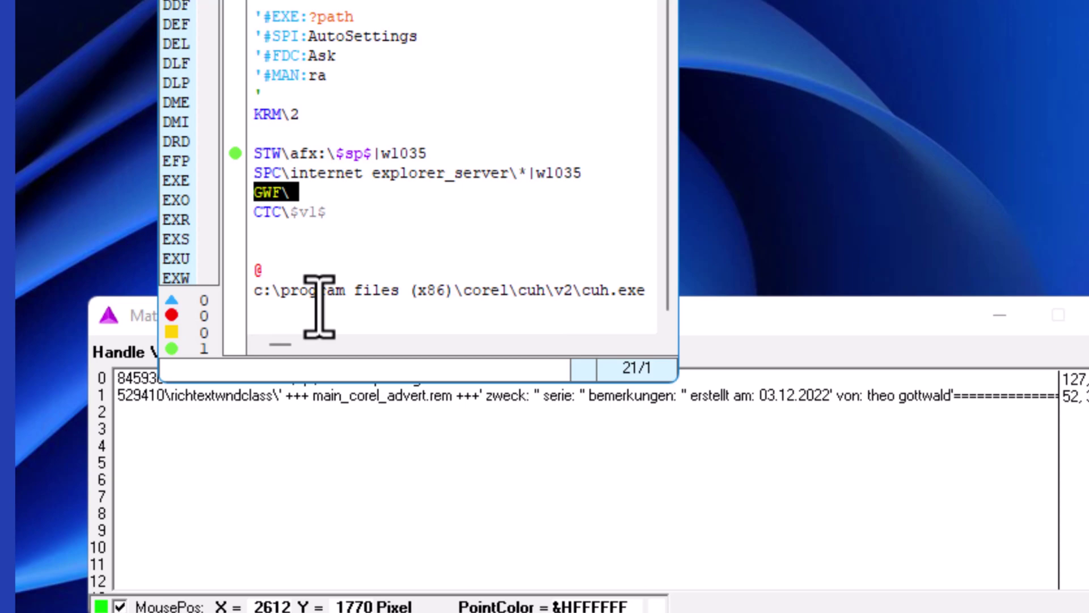
pyautogui.press('Down')
pyautogui.press('Left')
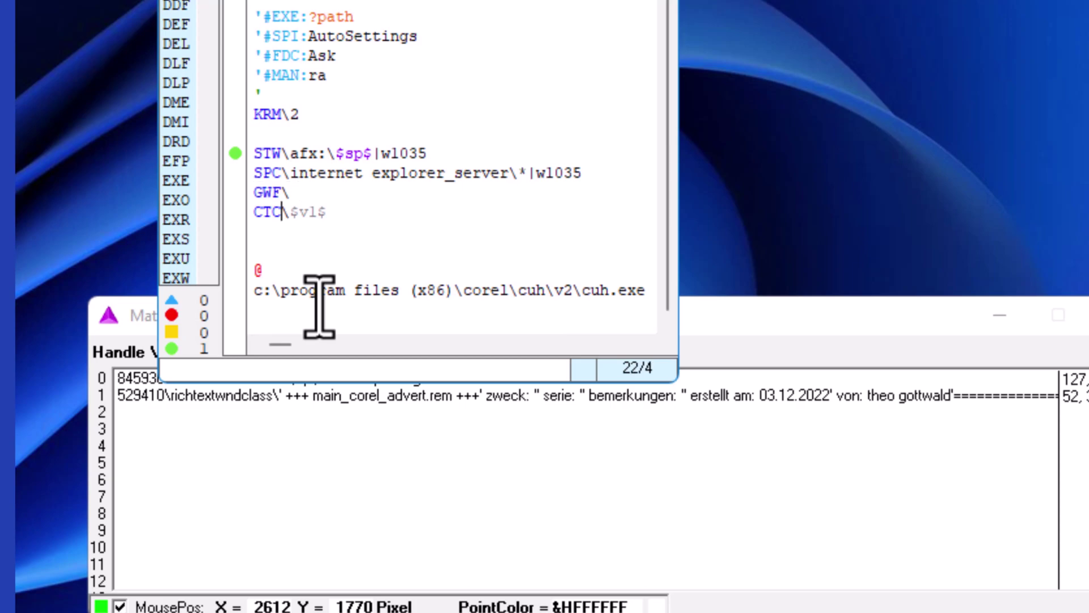
pyautogui.hotkey('shift', 'Left')
pyautogui.hotkey('shift', 'Left')
pyautogui.hotkey('shift', 'Left')
pyautogui.press('End')
pyautogui.hotkey('shift', 'Left')
pyautogui.hotkey('shift', 'Left')
pyautogui.hotkey('shift', 'Left')
pyautogui.hotkey('shift', 'Left')
pyautogui.press('Left')
pyautogui.press('Right')
pyautogui.press('Right')
pyautogui.press('Right')
pyautogui.press('Right')
pyautogui.hotkey('shift', 'Left')
pyautogui.hotkey('shift', 'Left')
pyautogui.hotkey('shift', 'Left')
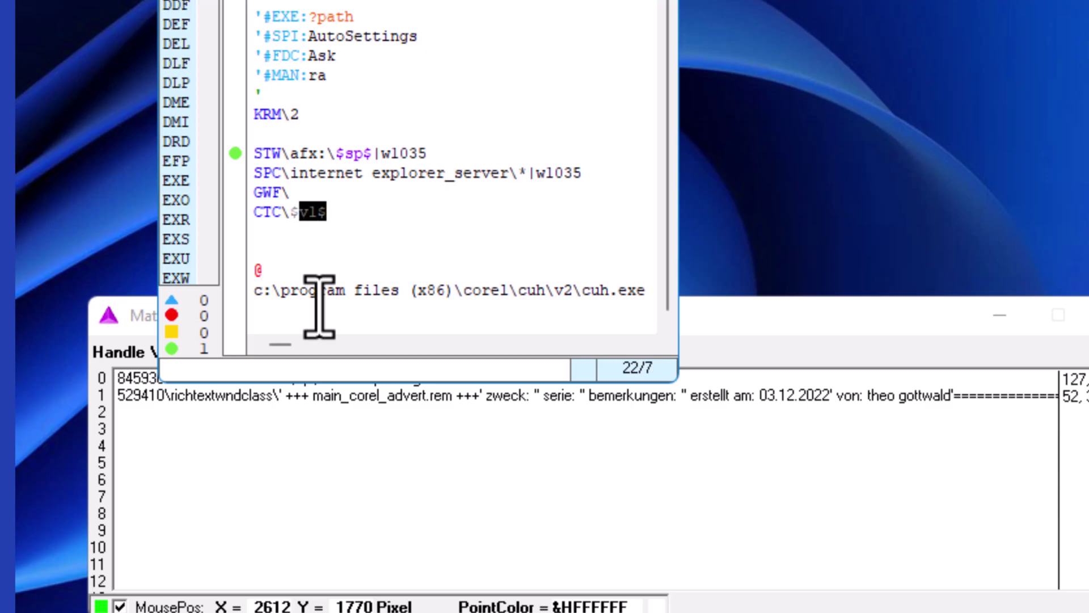
pyautogui.hotkey('shift', 'Left')
pyautogui.press('Down')
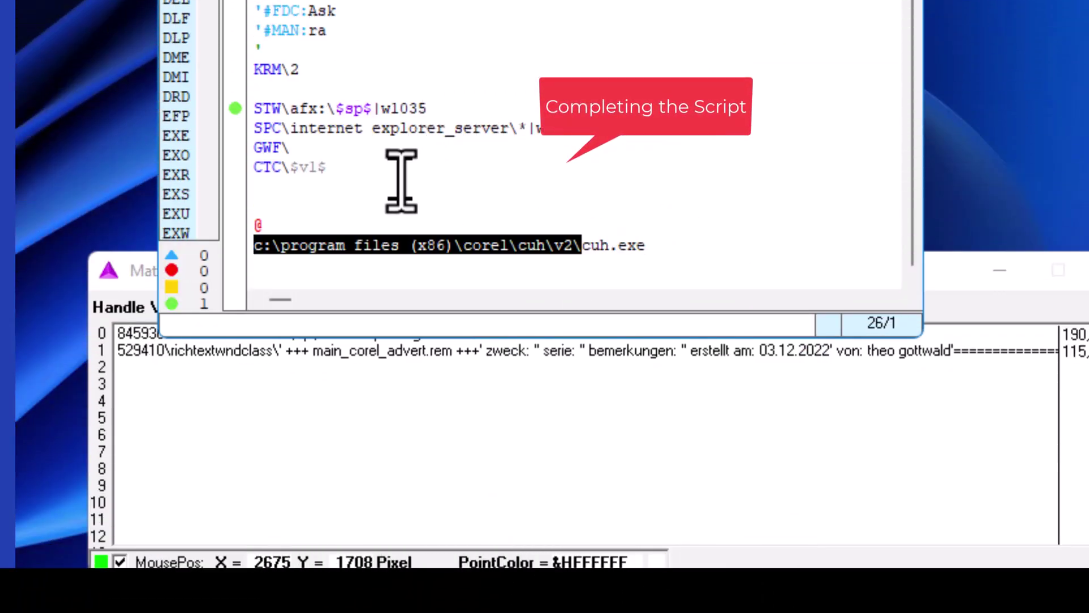
# Add VAR\$$PAT=$v1$ and BLB lines above STW and comment out the cuh.exe path line
pyautogui.press('Return')
pyautogui.press('Return')
pyautogui.write('BLB\\')
pyautogui.hotkey('shift', 'End')
pyautogui.write('VAR\\$$P')
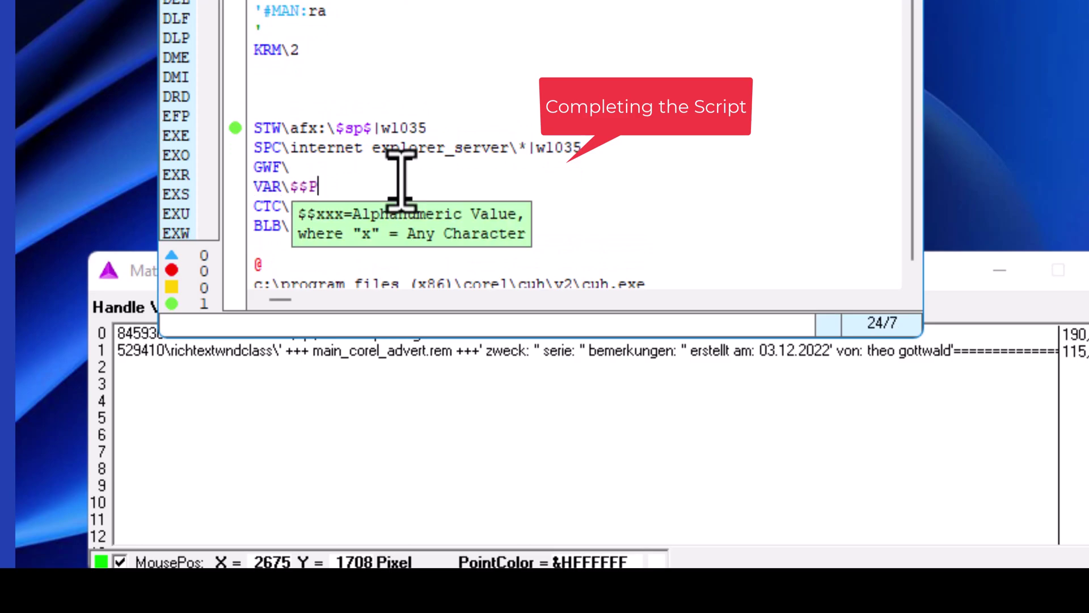
pyautogui.write("AT)$v1$ 'CTC\\ BLB\\$$PAT>")
pyautogui.write('$$PAB')
pyautogui.press('Return')
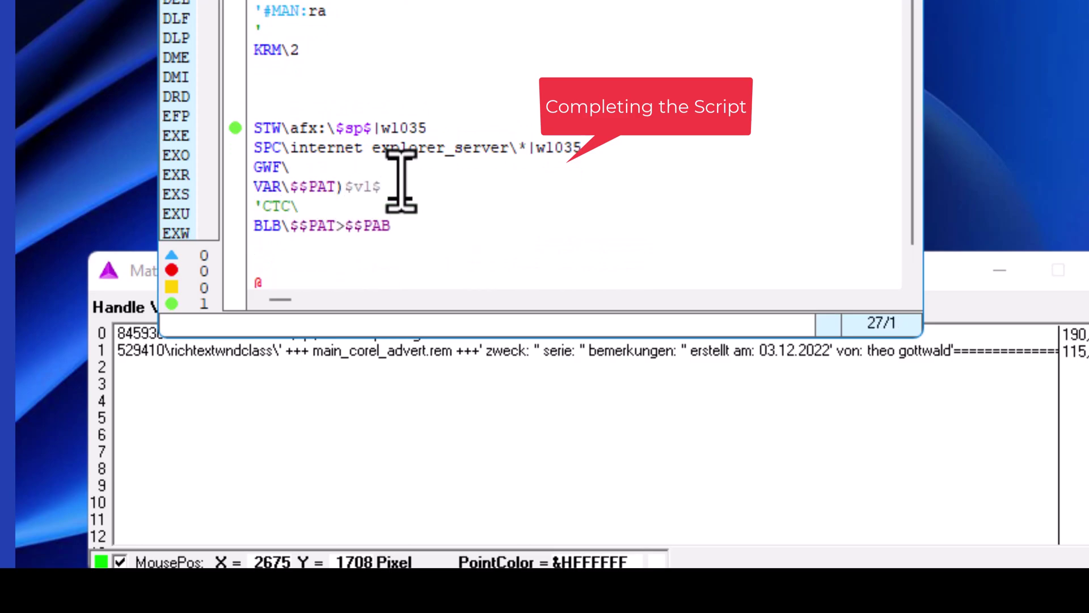
pyautogui.write('MBX\\$$BAB')
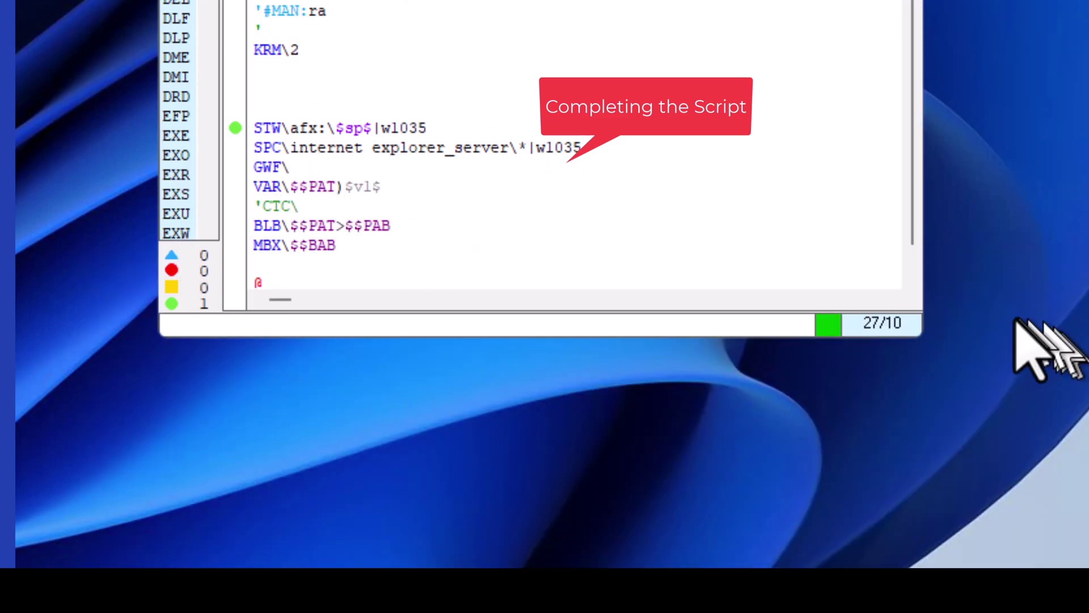
pyautogui.click(400, 192)
pyautogui.press('Down')
pyautogui.press('Down')
pyautogui.press('Down')
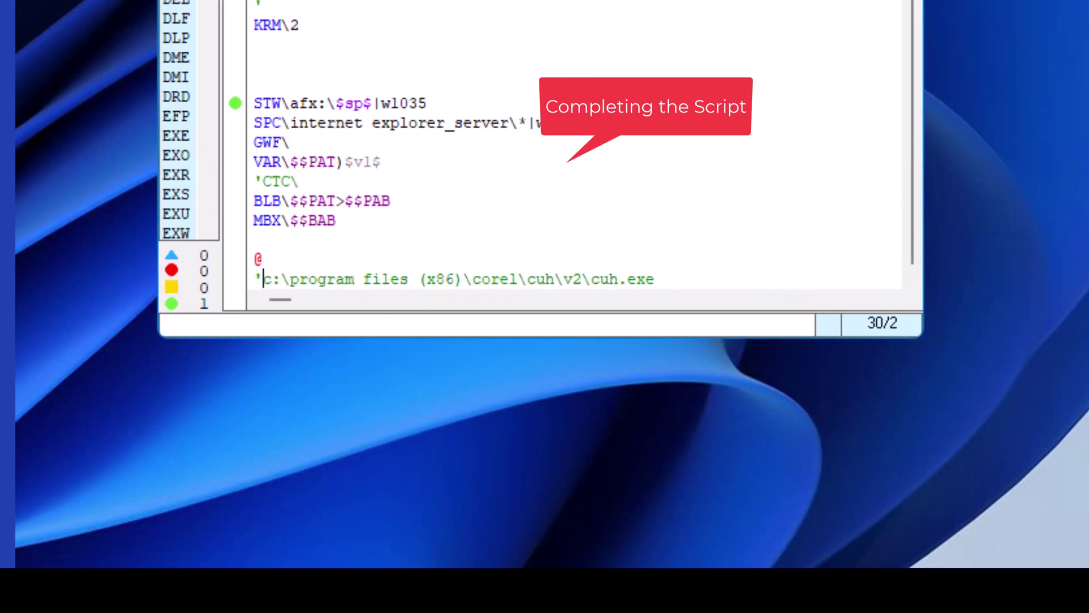
# Remove the >$$PAB part from the BLB line and add a blank line beneath it
pyautogui.press('Up')
pyautogui.press('Up')
pyautogui.press('Up')
pyautogui.press('Down')
pyautogui.press('Down')
pyautogui.press('Down')
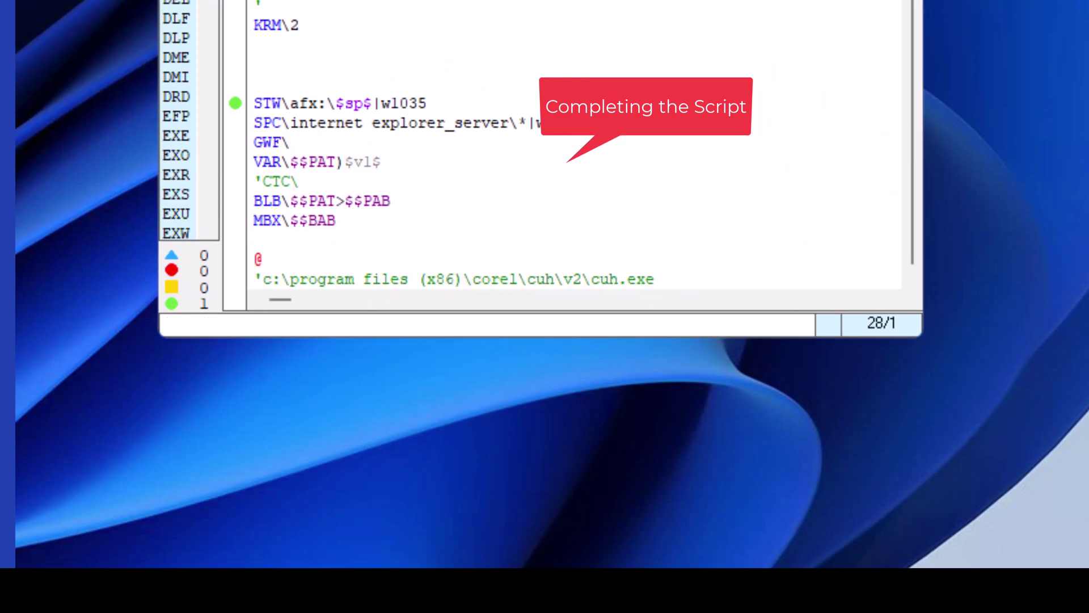
pyautogui.press('Up')
pyautogui.press('Up')
pyautogui.press('End')
pyautogui.press('Left')
pyautogui.press('Left')
pyautogui.press('Left')
pyautogui.hotkey('shift', 'End')
pyautogui.press('Return')
pyautogui.press('Up')
pyautogui.press('Up')
pyautogui.press('End')
# Paste VAR\$$BAB=$v1$ below BLB, then run the script with F5
pyautogui.hotkey('ctrl', 'v')
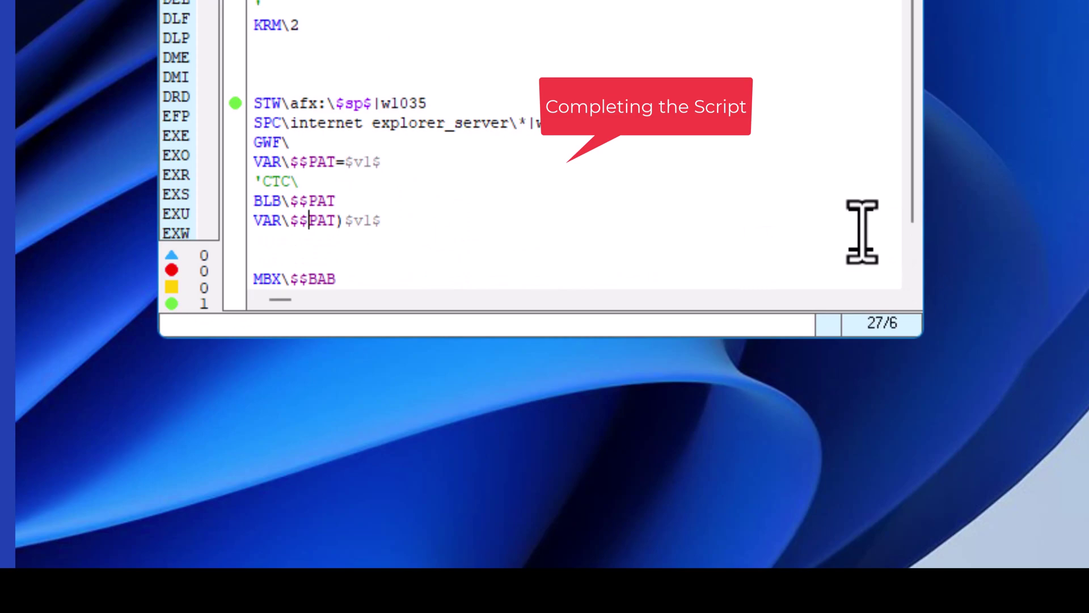
pyautogui.hotkey('shift', 'Right')
pyautogui.hotkey('shift', 'Right')
pyautogui.hotkey('shift', 'Right')
pyautogui.write('BLB')
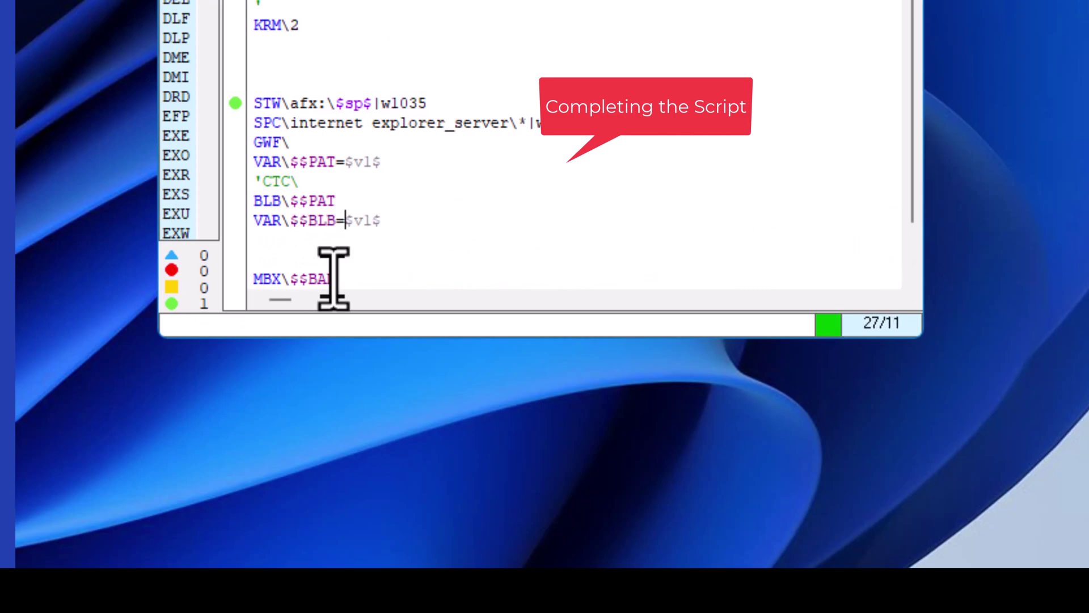
pyautogui.press('Left')
pyautogui.press('Left')
pyautogui.hotkey('shift', 'Left')
pyautogui.write('A')
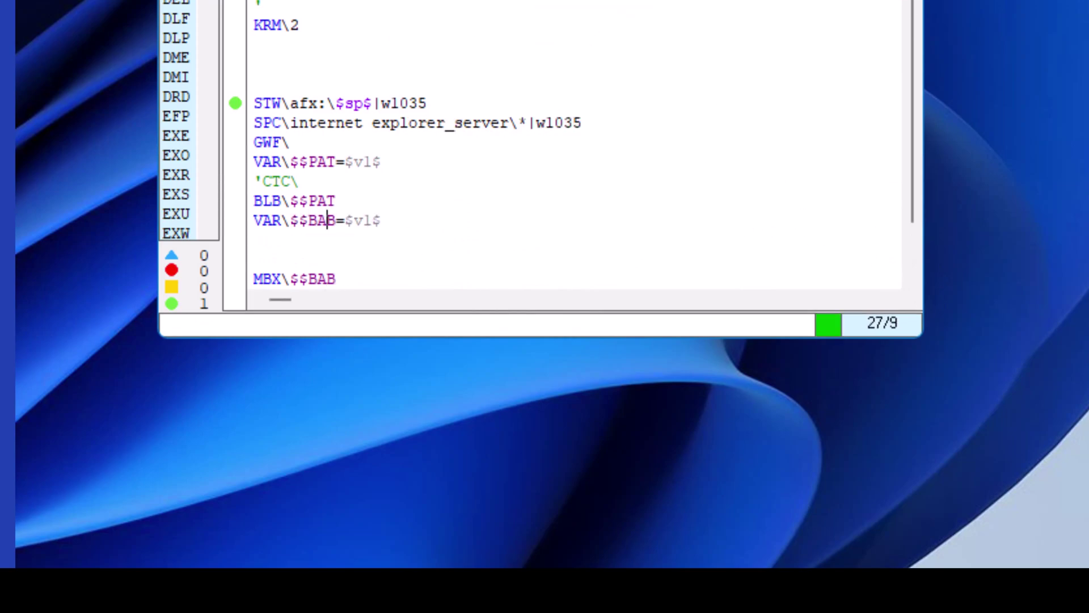
pyautogui.press('F5')
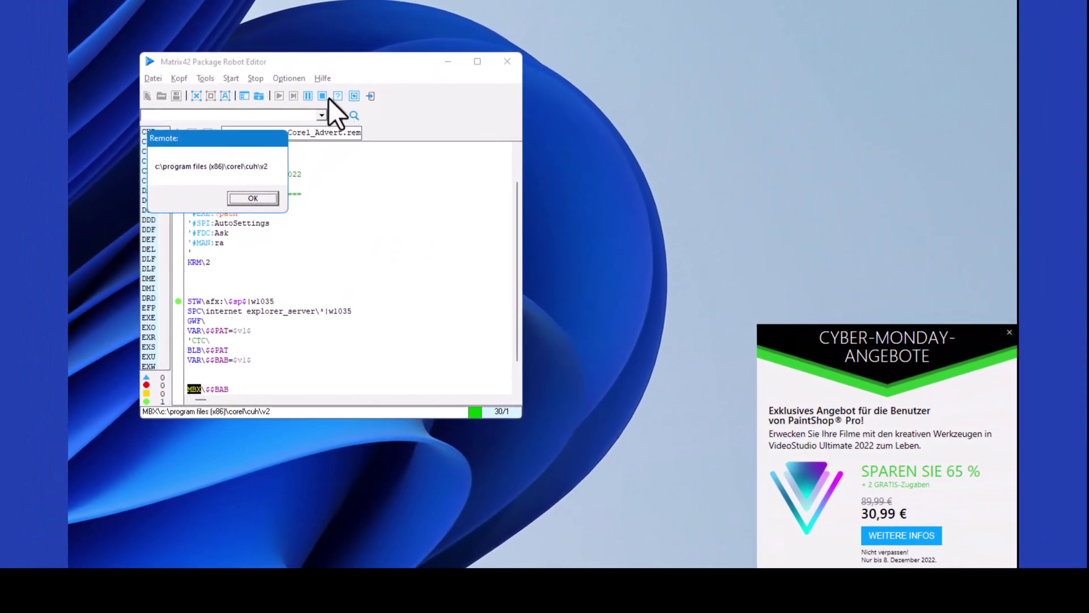
# Dismiss the folder message, change MBX\$$BAB to EXE\$$BAB and remove the blank lines
pyautogui.press('Return')
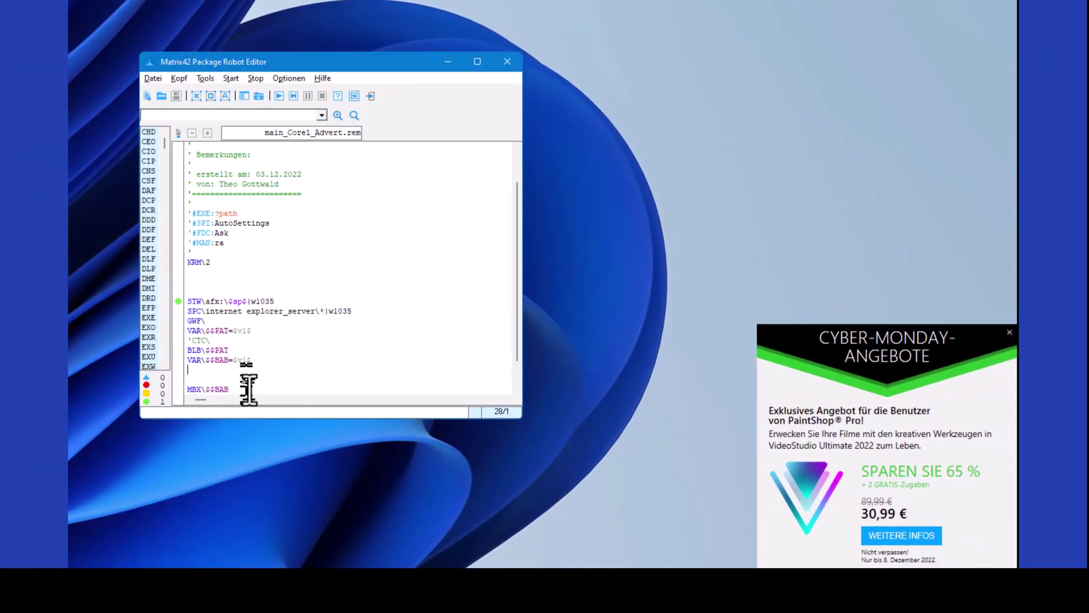
pyautogui.doubleClick(204, 389)
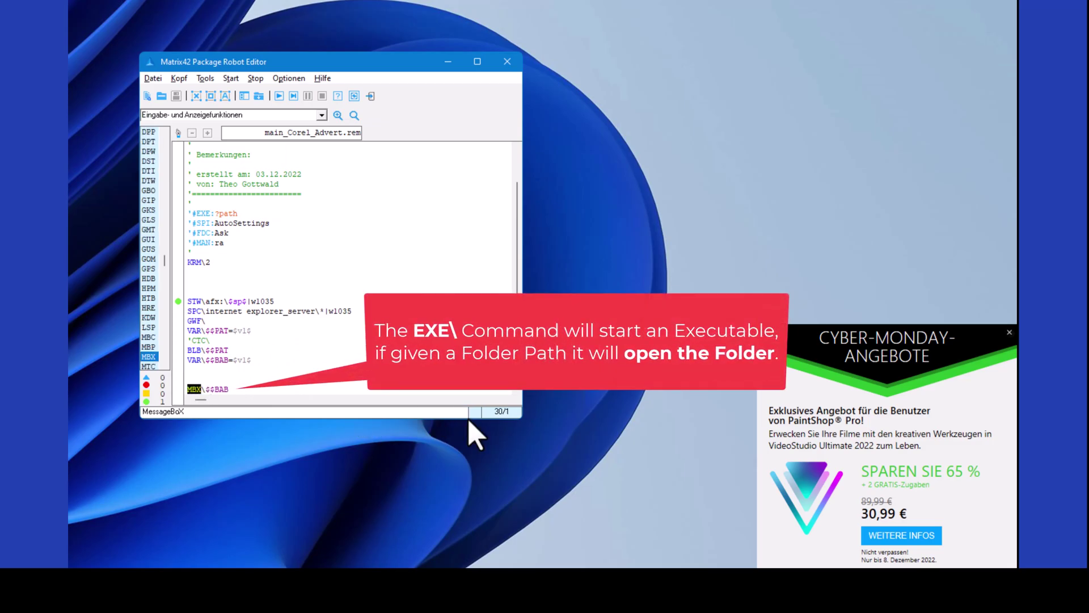
pyautogui.write('EX')
pyautogui.press('BackSpace')
pyautogui.press('BackSpace')
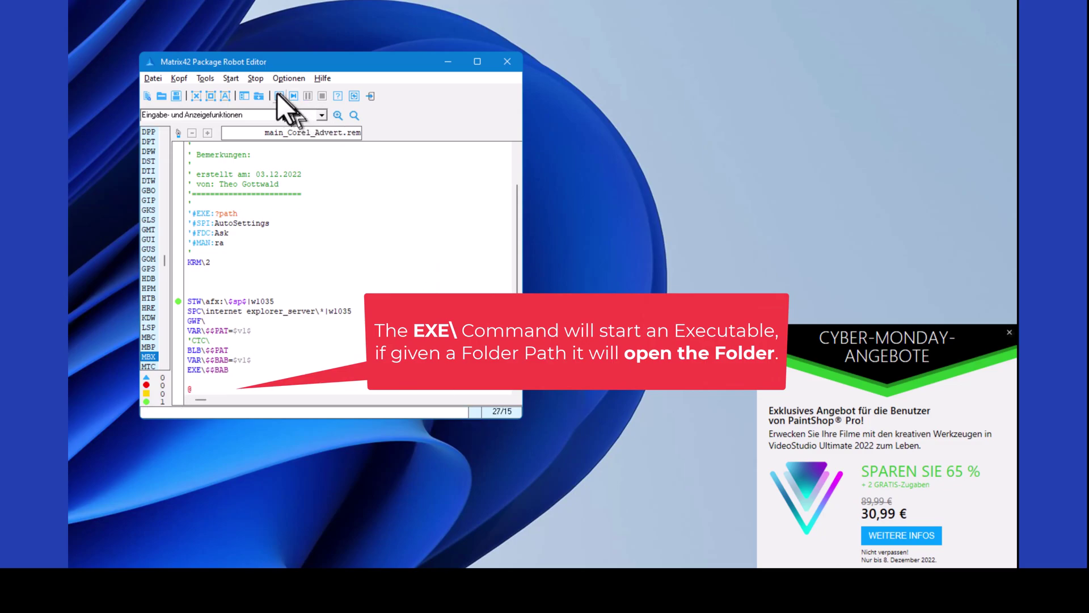
# Run the finished script and arrange the CUH v2 Explorer window beside the lowered editor
pyautogui.click(275, 95)
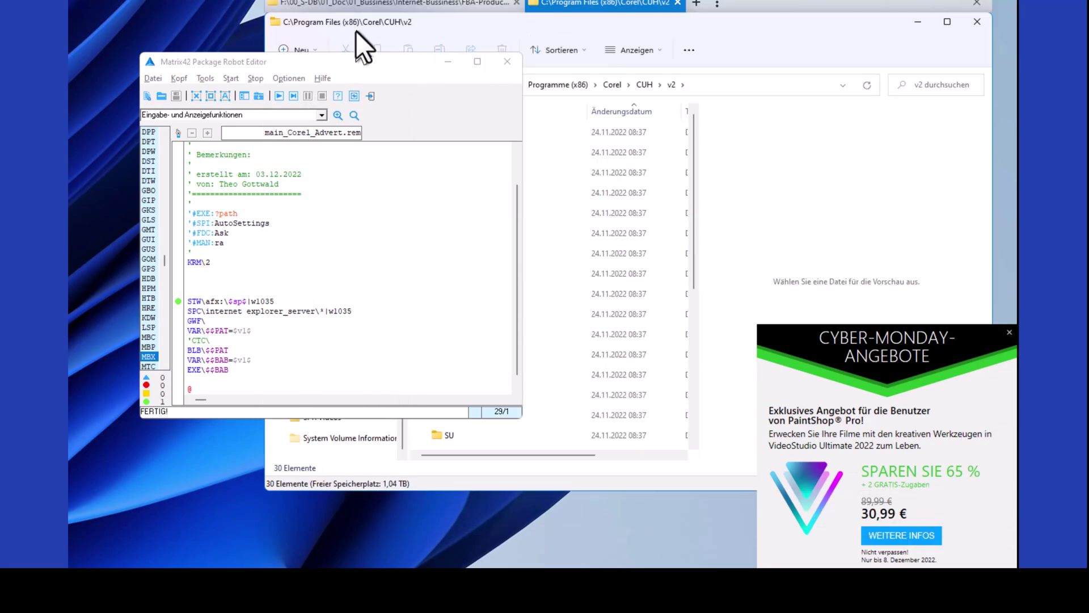
pyautogui.moveTo(399, 65); pyautogui.dragTo(378, 211)
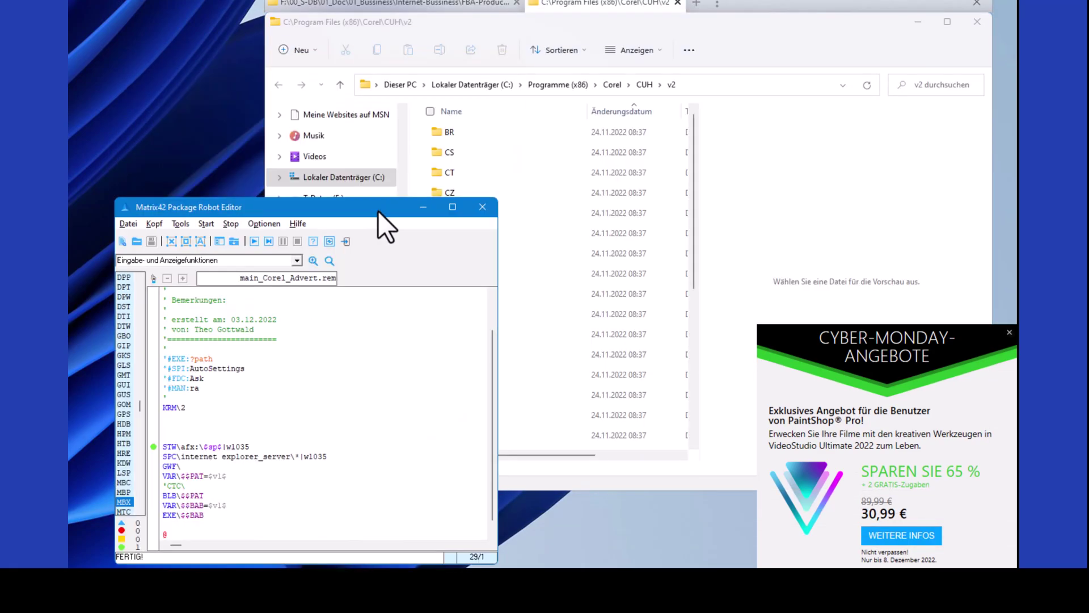
pyautogui.moveTo(471, 23); pyautogui.dragTo(474, 23)
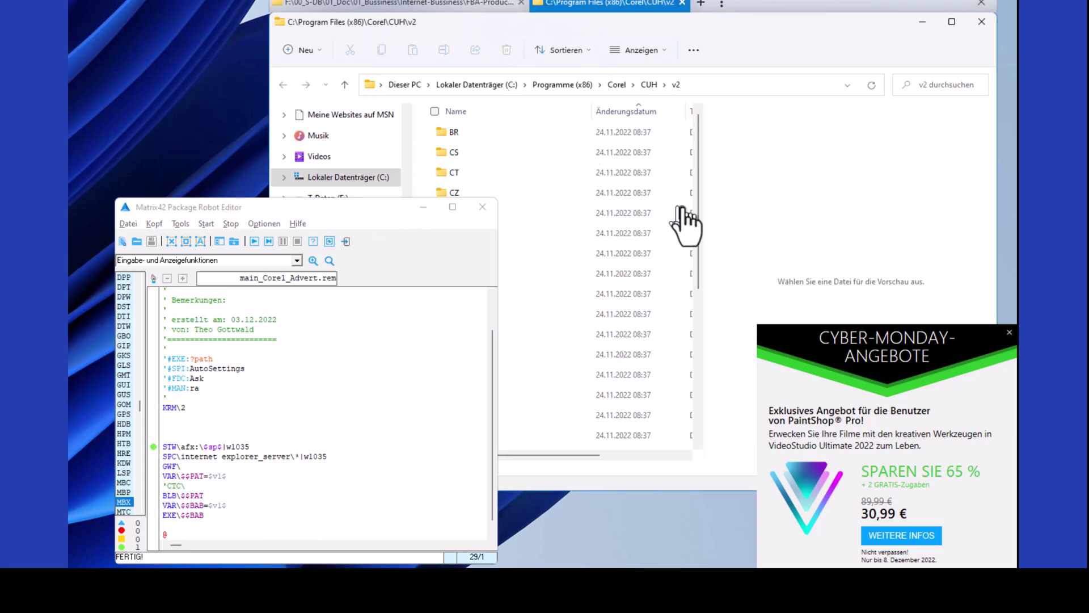
pyautogui.moveTo(272, 70)
pyautogui.mouseDown()
pyautogui.moveTo(535, 99)
pyautogui.moveTo(518, 101)
pyautogui.mouseUp()
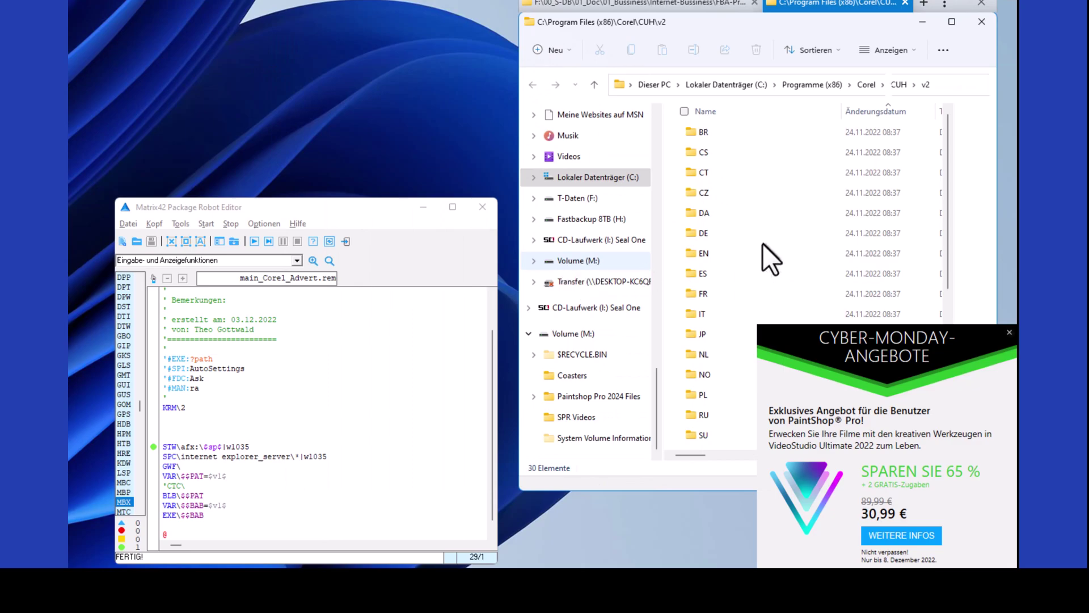
pyautogui.scroll(-3, 764, 246)
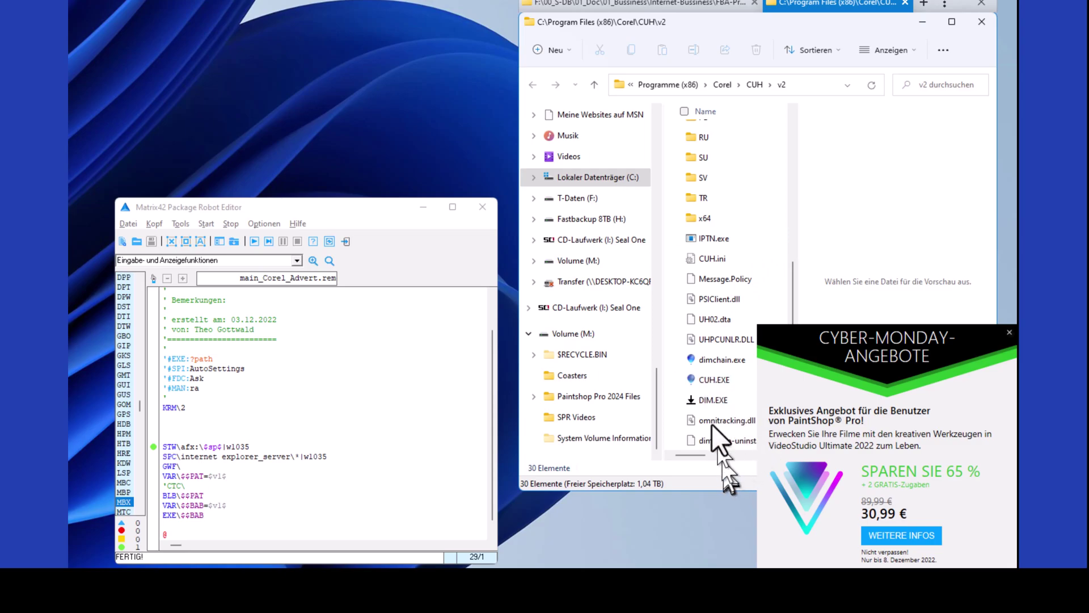
# Close the Cyber-Monday popup and start renaming CUH.EXE, with the cursor at the name's start
pyautogui.rightClick(711, 390)
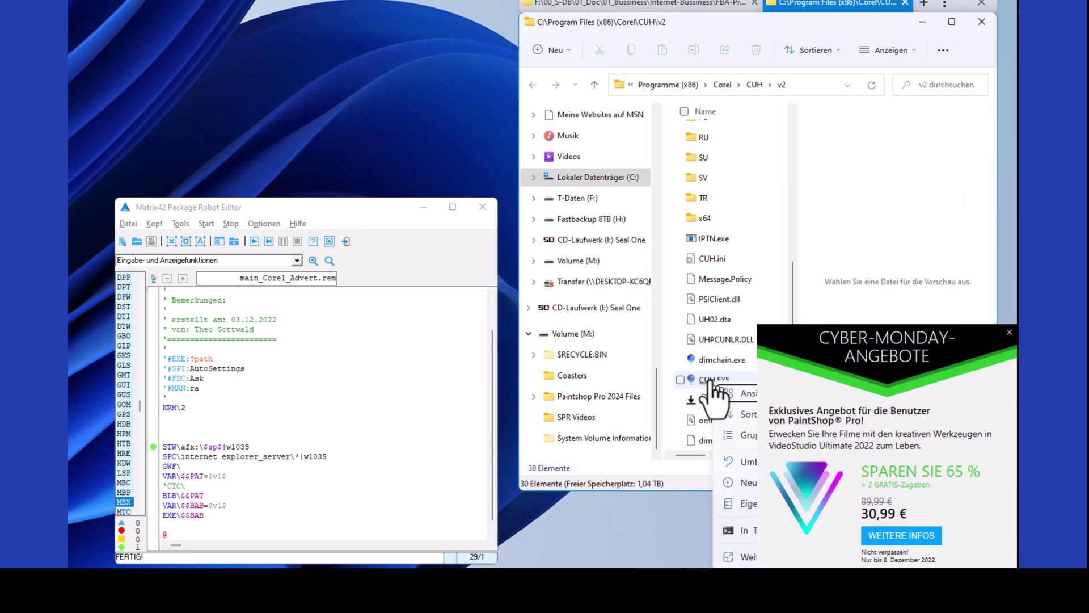
pyautogui.click(1008, 333)
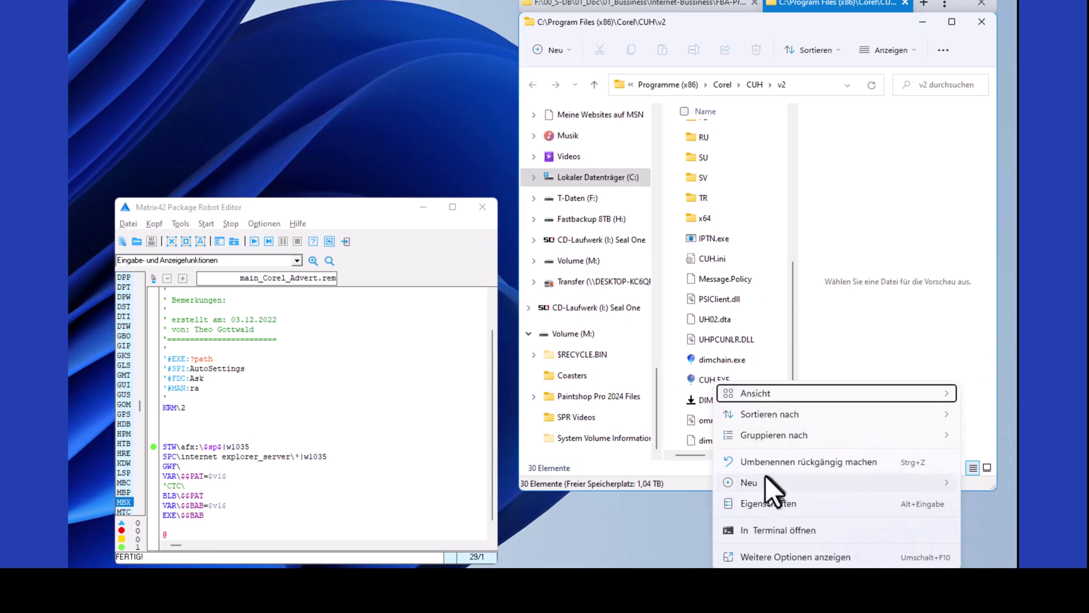
pyautogui.moveTo(749, 482)
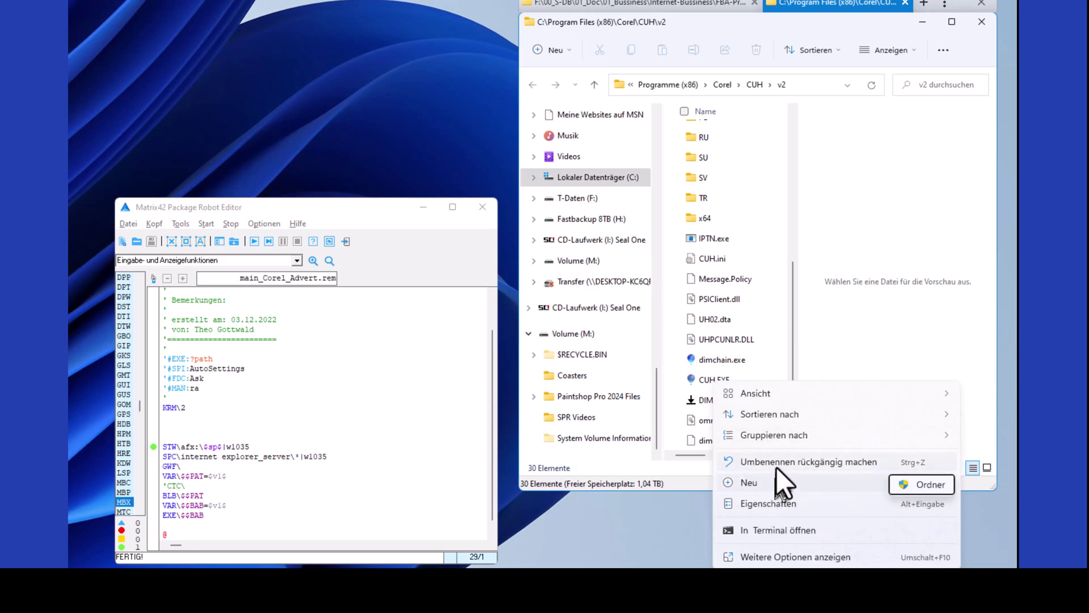
pyautogui.click(706, 380)
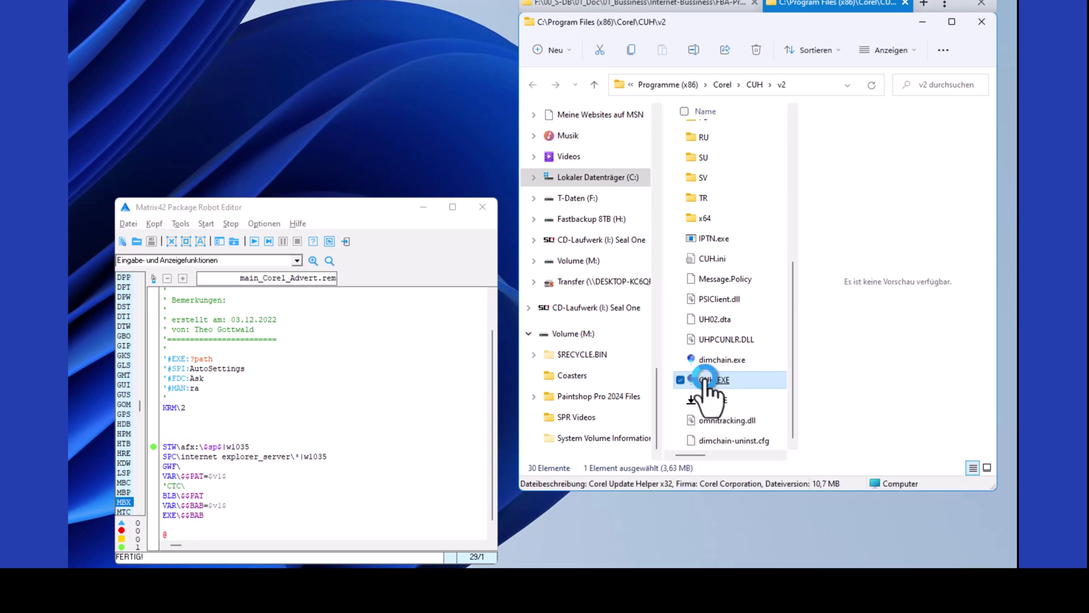
pyautogui.rightClick(709, 392)
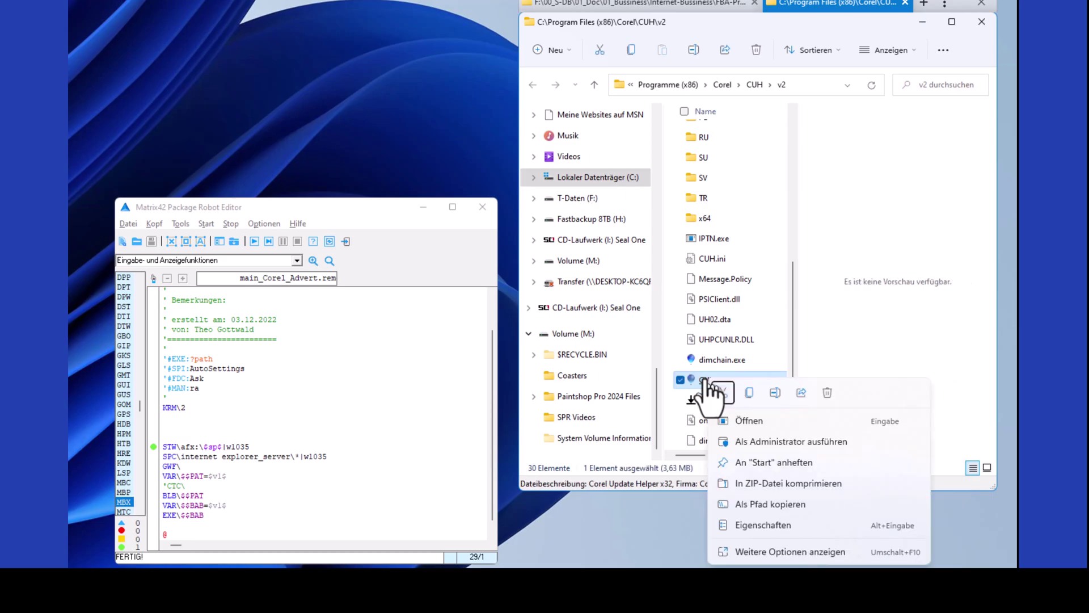
pyautogui.click(773, 393)
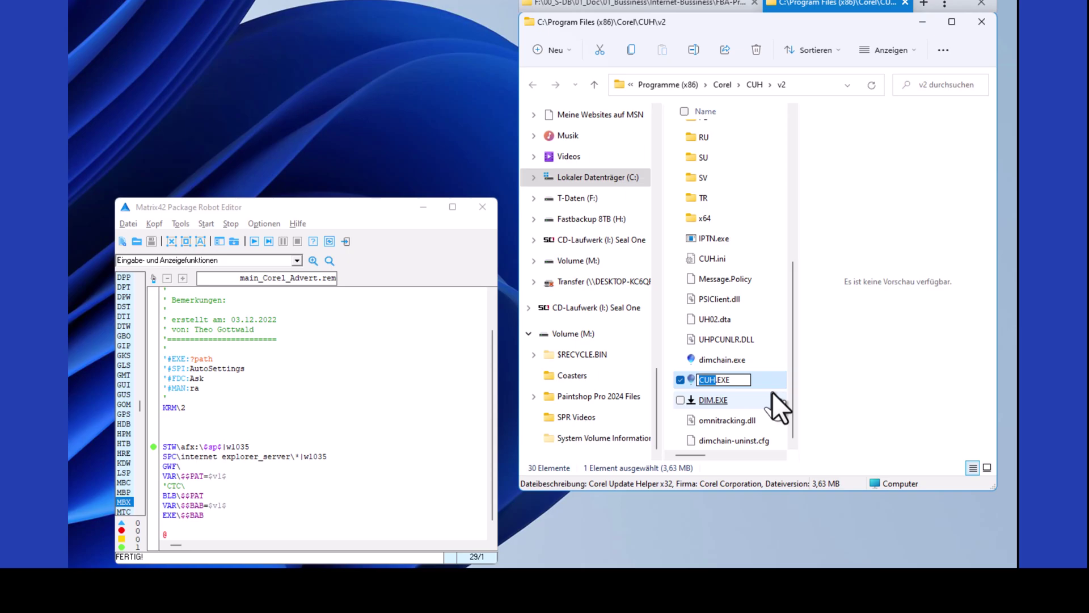
pyautogui.press('Home')
pyautogui.write('_')
# Confirm the new file name _CUH.EXE so UAC can authorize the rename
pyautogui.press('Return')
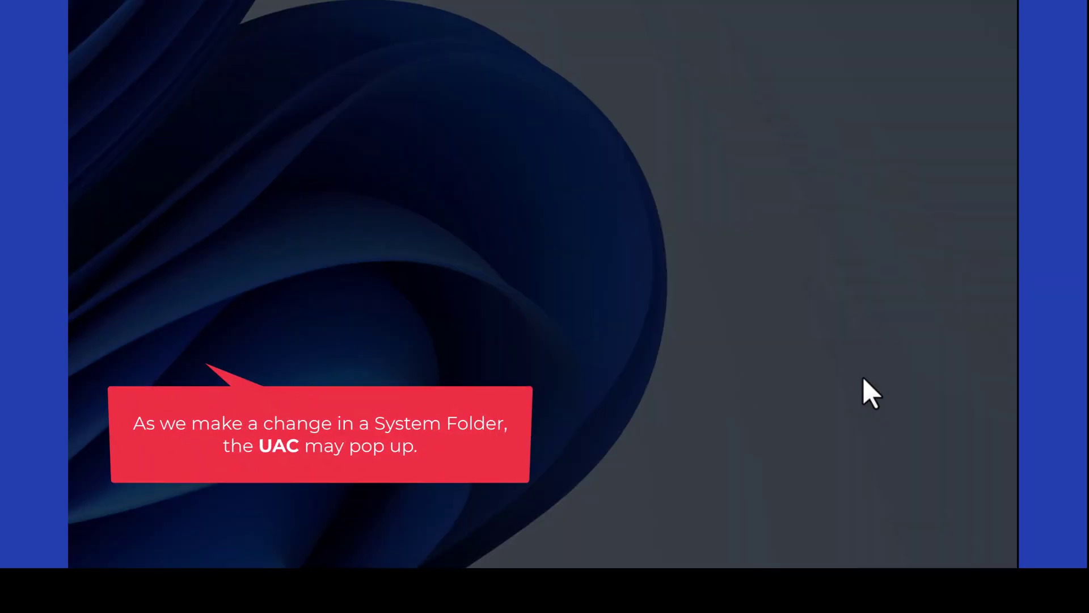